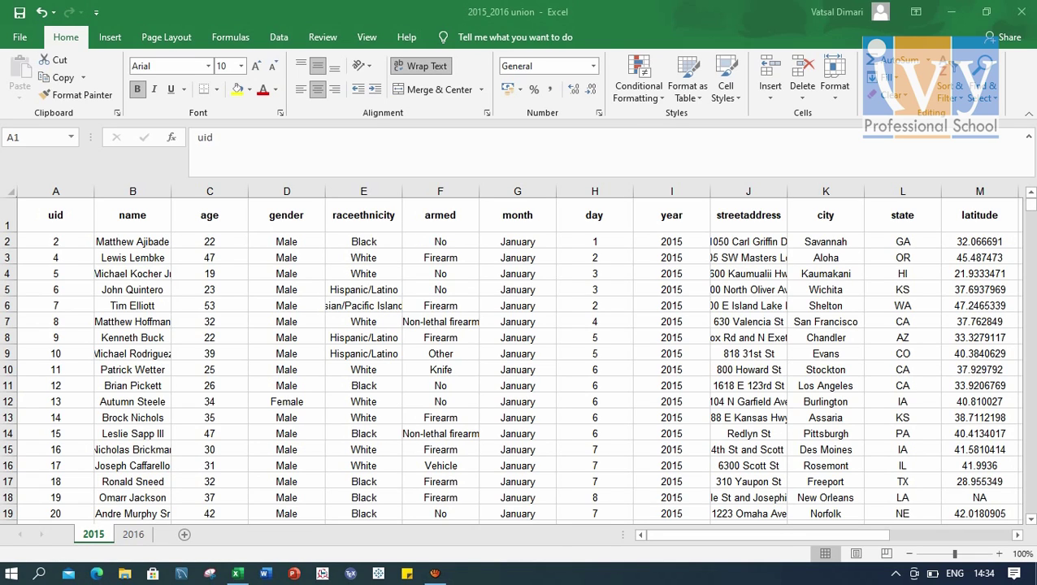
key("Right")
key("Right")
key("Right")
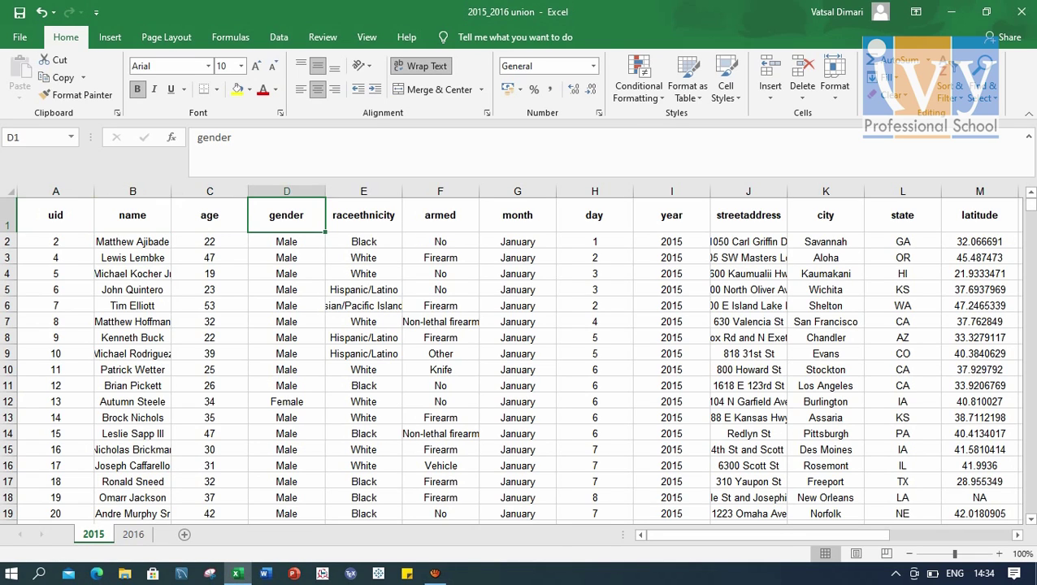
key("Right")
key("Right")
key("Right")
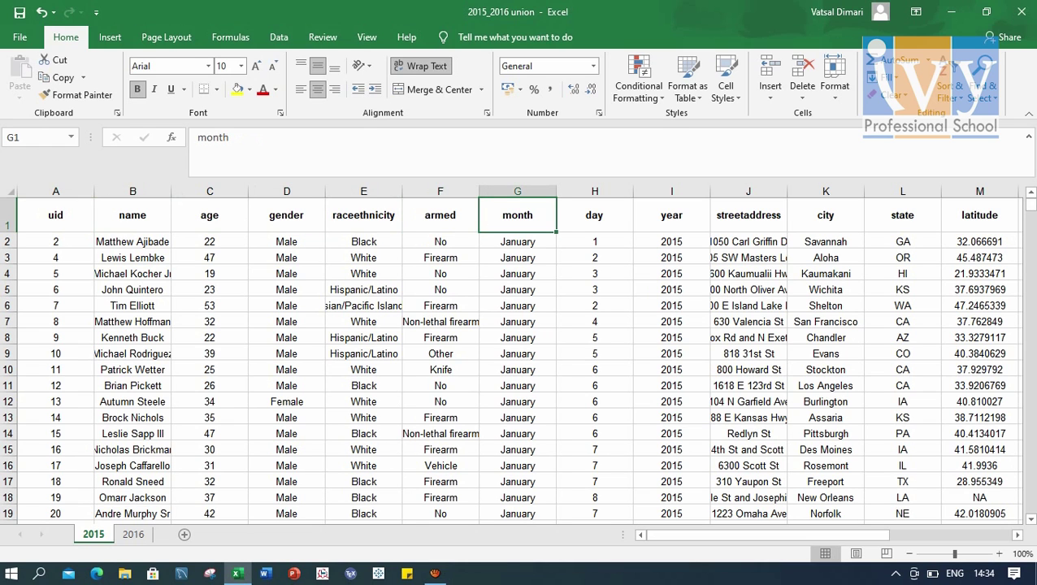
key("Right")
key("Right")
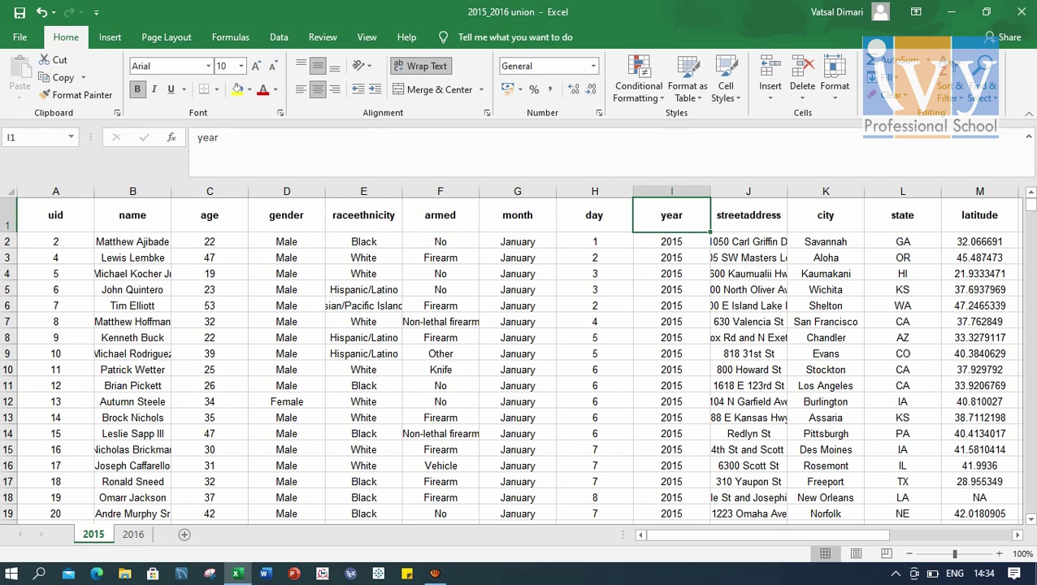
key("Right")
key("Right")
key("Right")
key("Right")
key("Right")
key("Right")
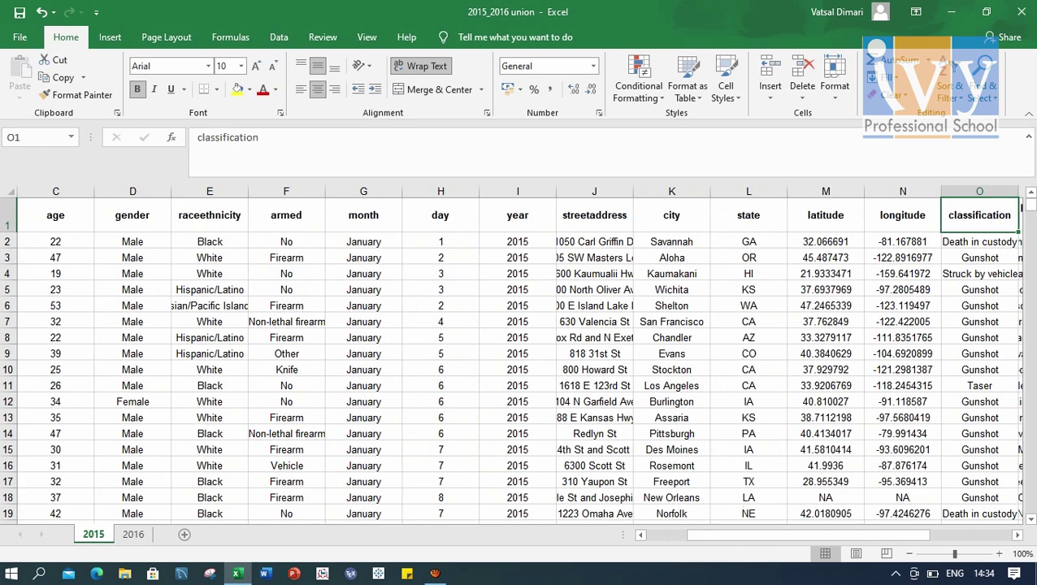
key("Right")
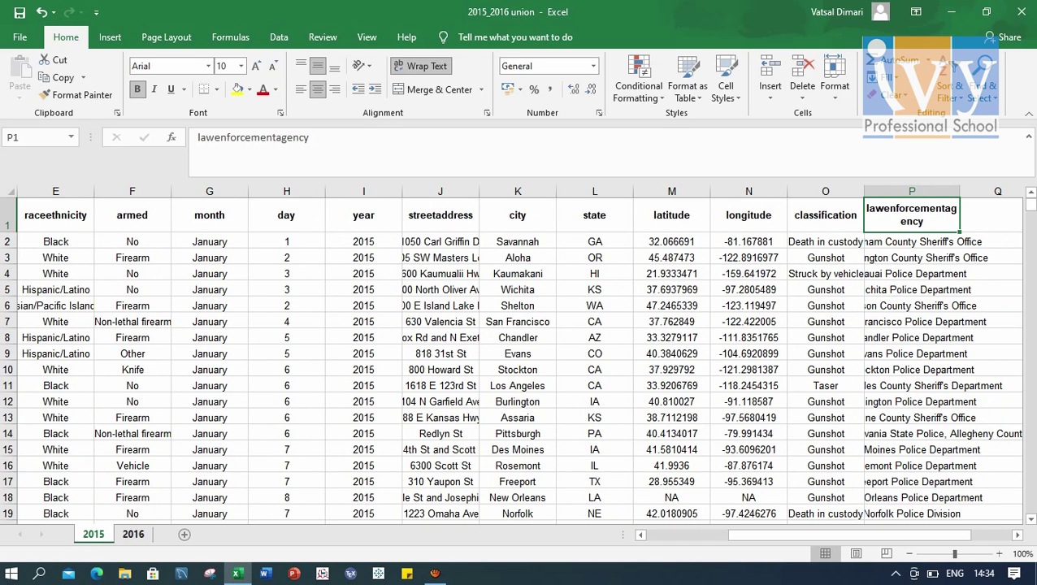
key("ctrl+Page_Down")
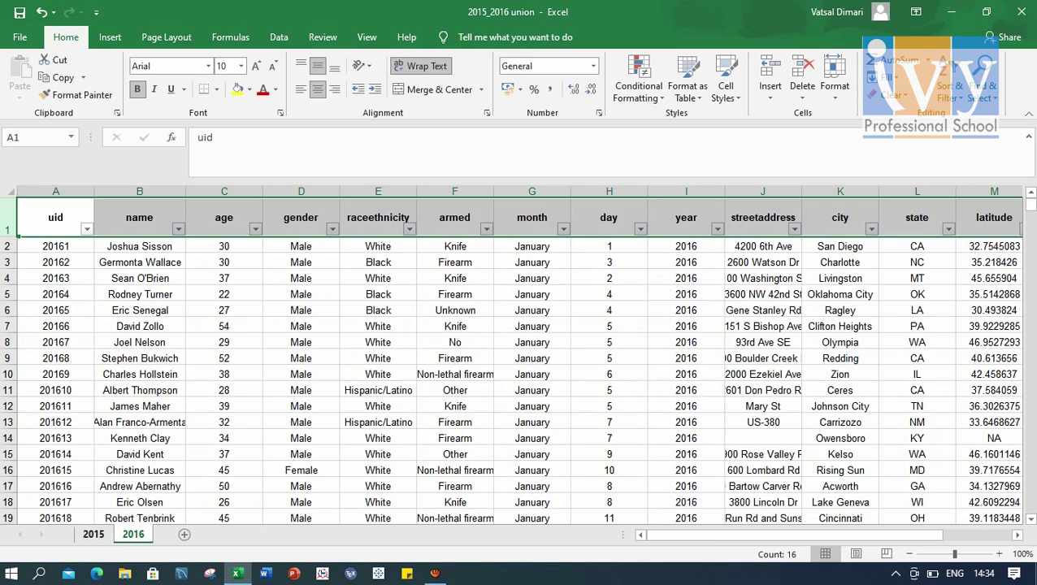
key("ctrl+shift+Page_Up")
key("ctrl+Page_Up")
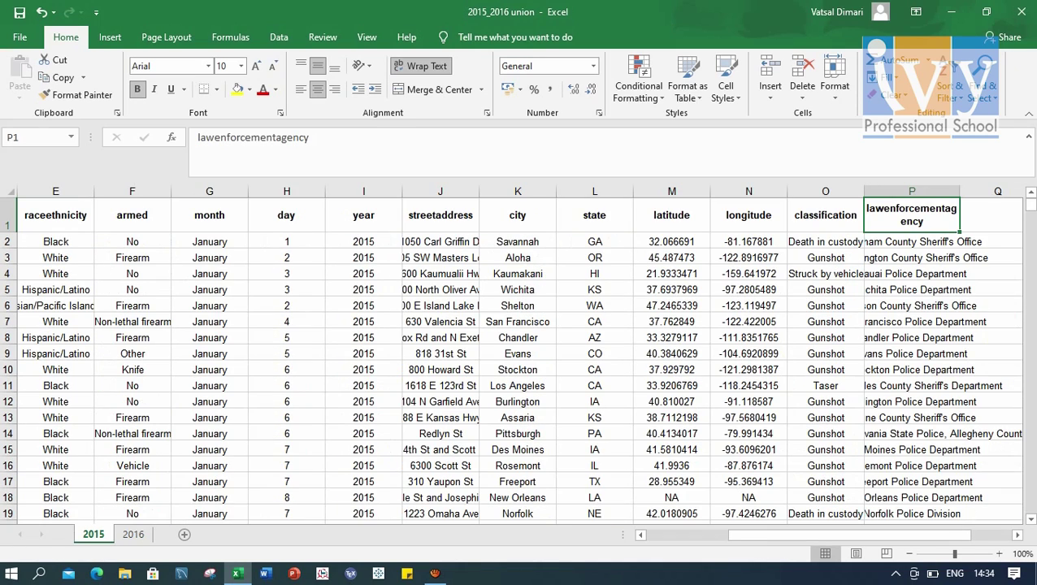
scroll(528, 358, "left", 2)
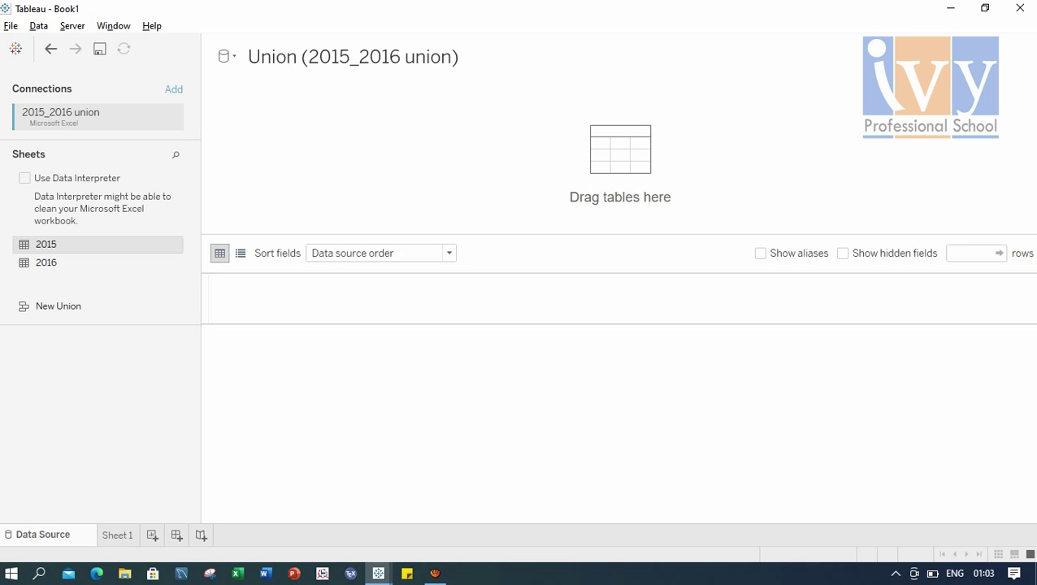
Union the 2015 and 2016 sheets into one data source, then view Sheet 1
double_click(59, 306)
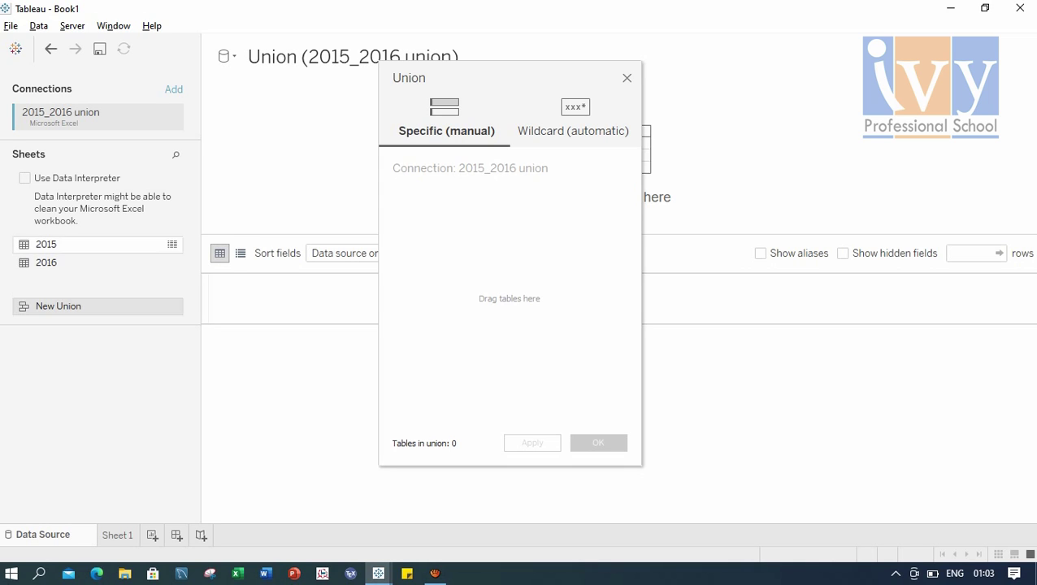
left_click_drag(46, 244, 496, 243)
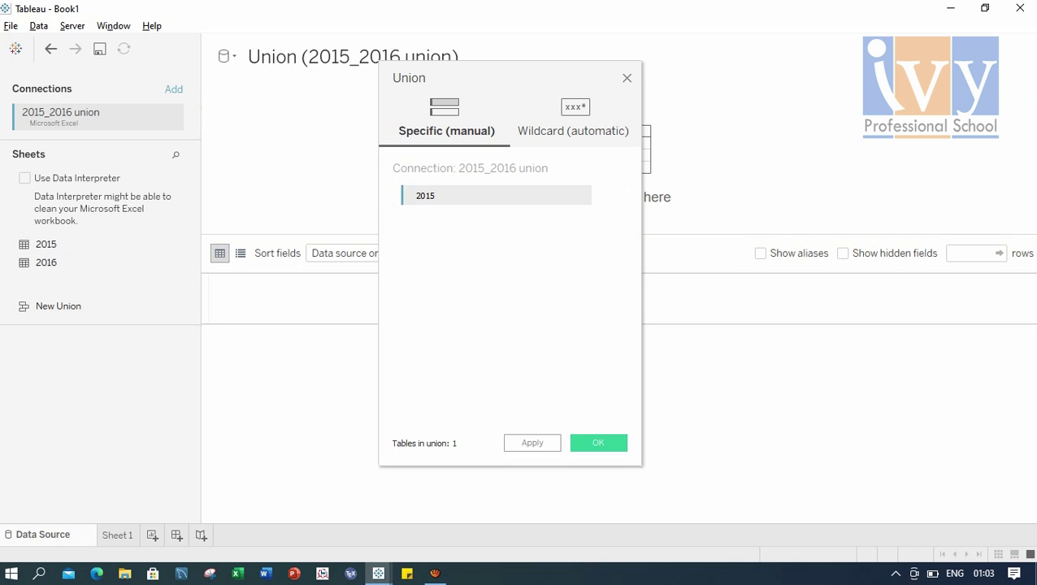
left_click_drag(46, 262, 488, 218)
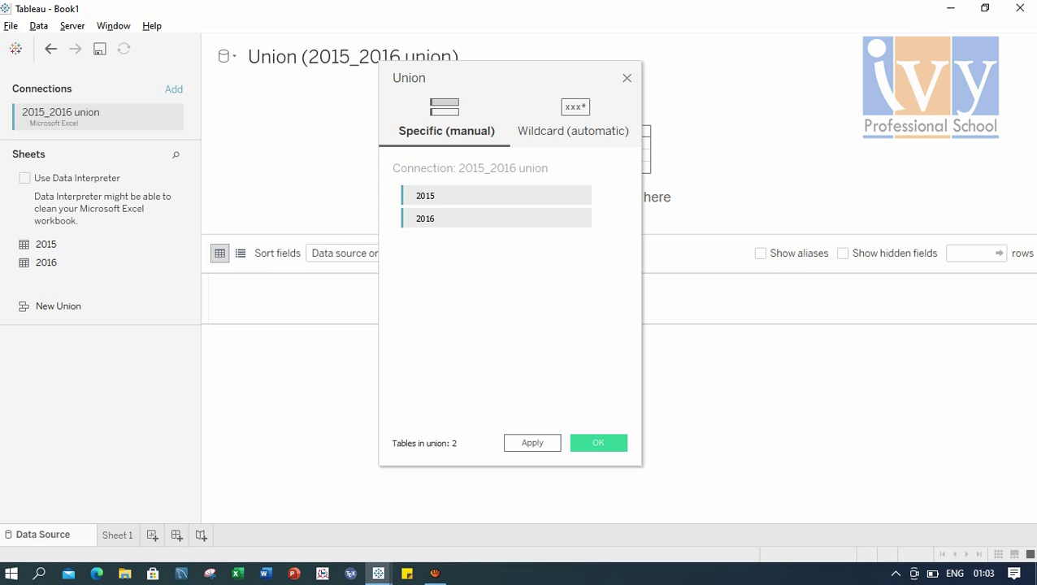
key("Return")
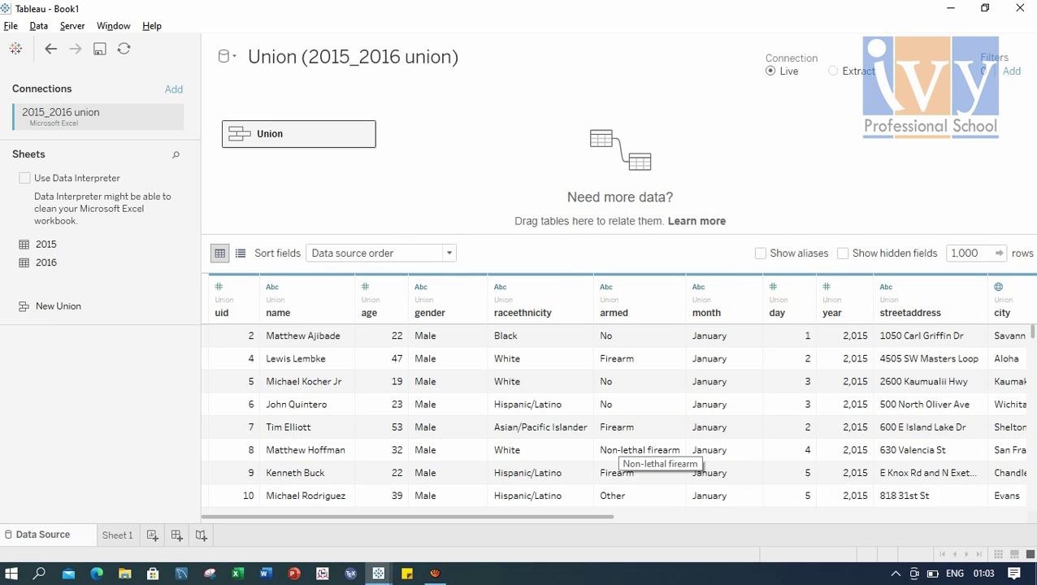
left_click(117, 535)
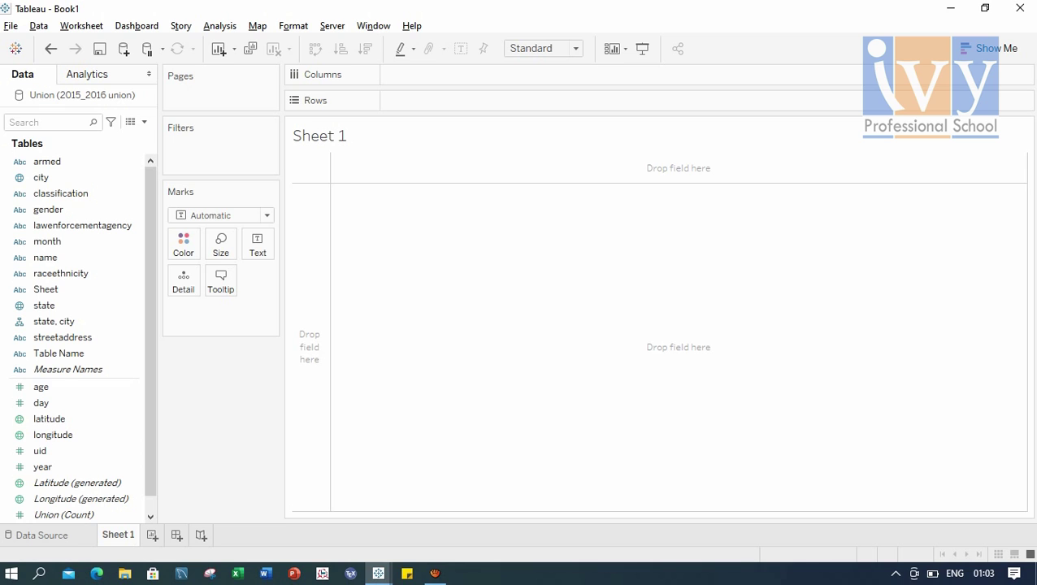
Switch to the Police Encounter Case Study workbook window
key("alt+Tab")
key("Tab")
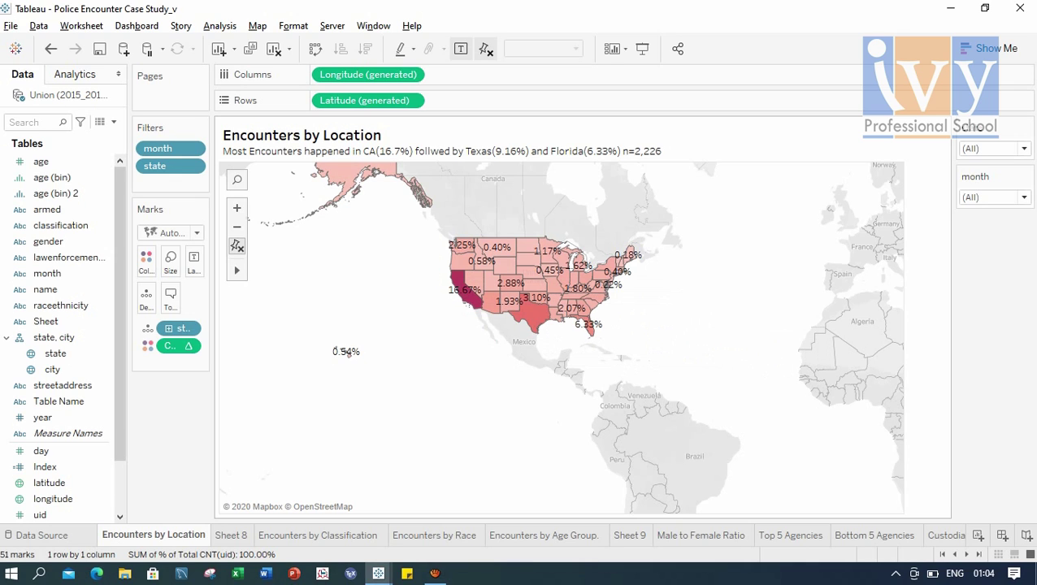
Step from the Encounters by Classification pie chart onward through the sheets toward Encounters by Age Group
left_click(317, 535)
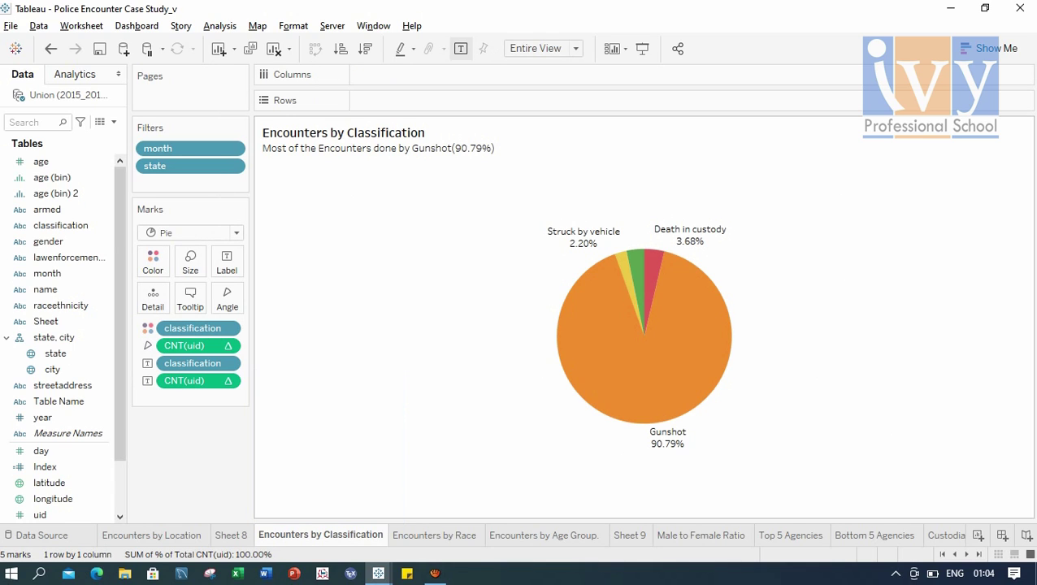
mouse_move(622, 389)
key("ctrl+Tab")
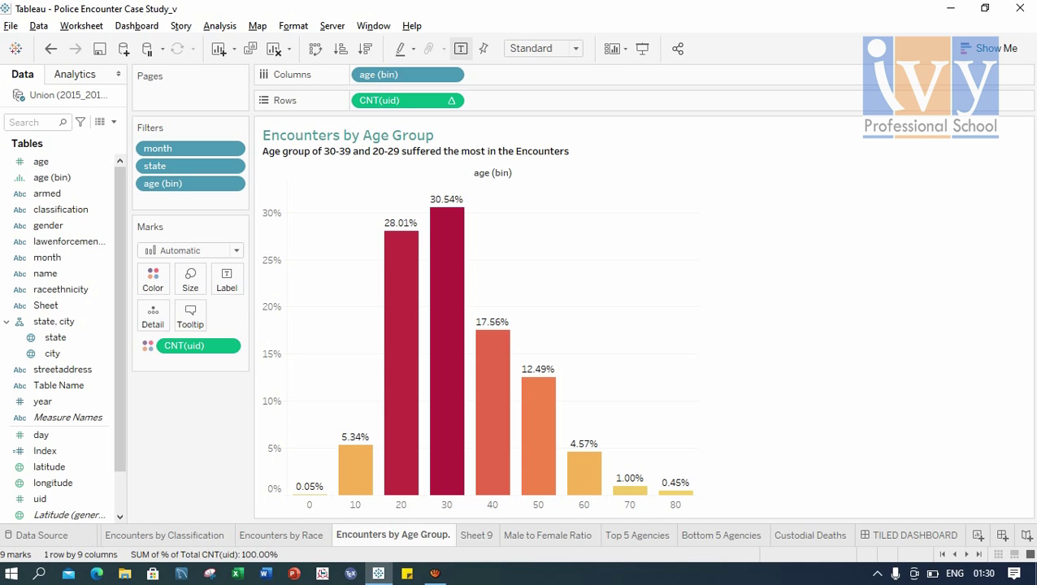
Go to the empty Sheet 9 worksheet and select the age field
left_click(46, 305)
left_click(477, 534)
left_click(50, 162)
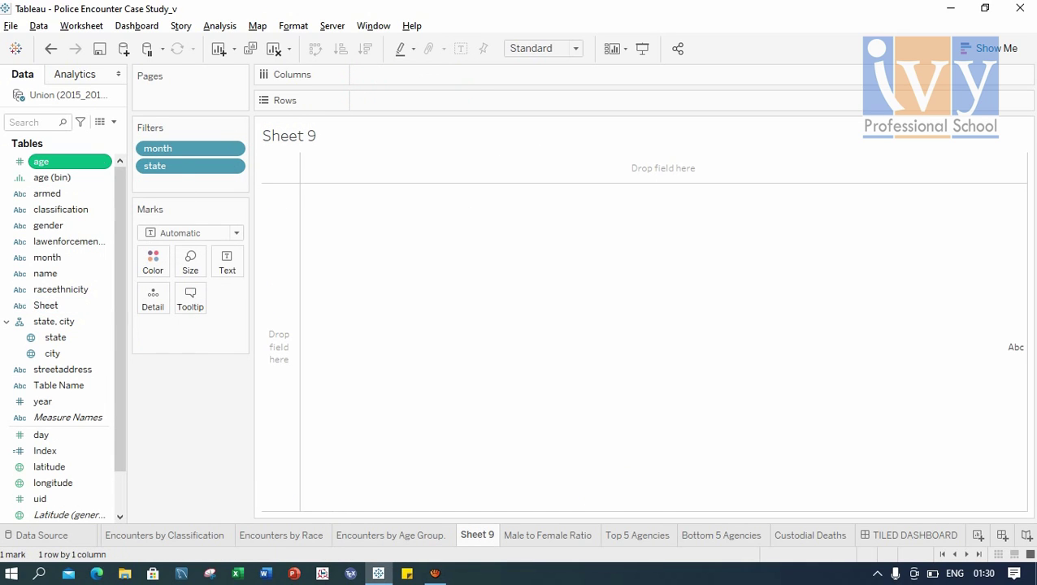
Create an age (bin) 2 field from age with a bin size of 10 instead of 5.75
right_click(52, 165)
mouse_move(93, 275)
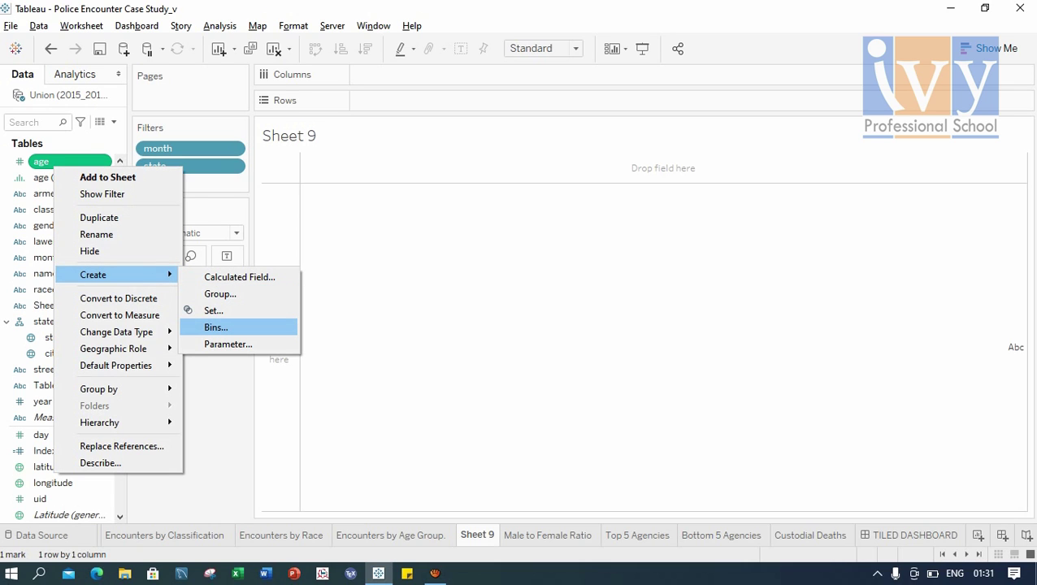
left_click(215, 327)
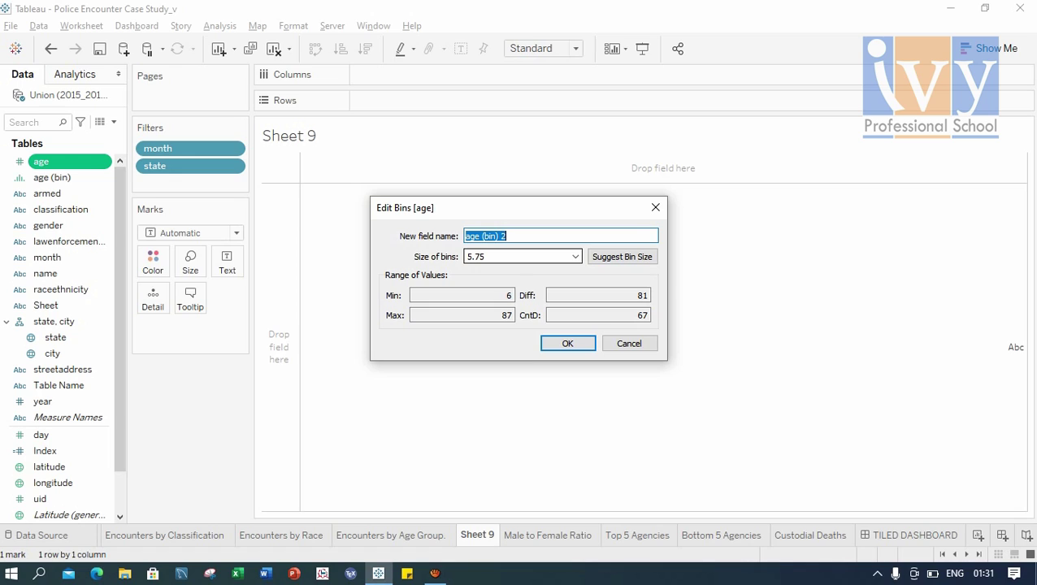
left_click(483, 256)
key("BackSpace")
key("BackSpace")
key("BackSpace")
key("BackSpace")
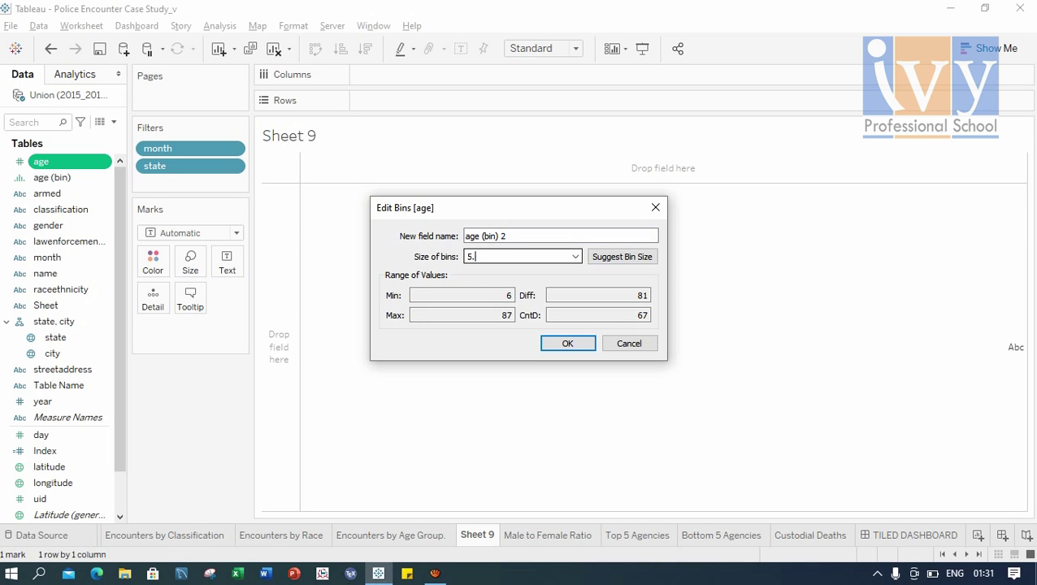
type("10")
left_click(567, 343)
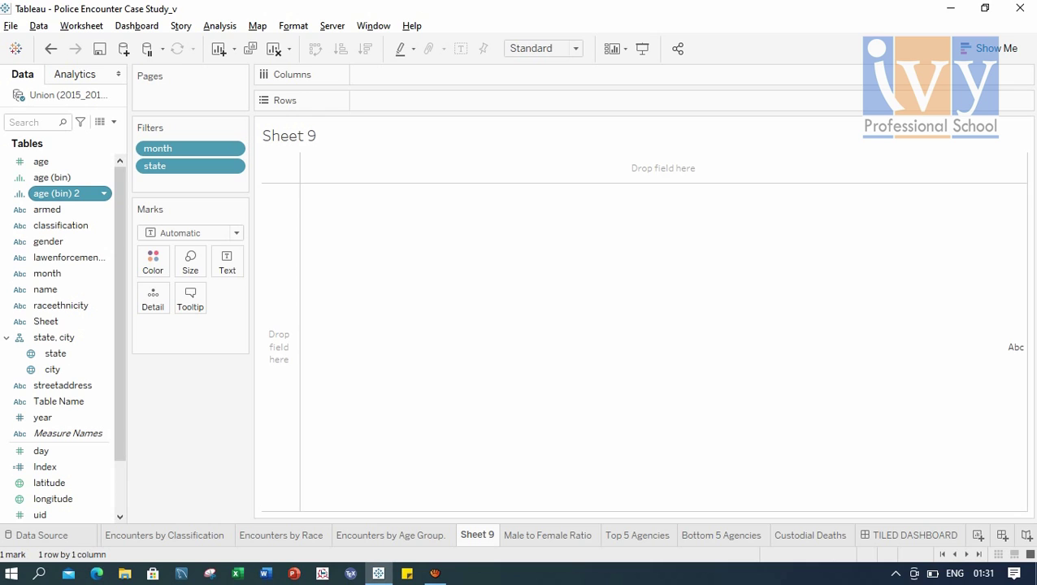
Build an age (bin) 2 table of uid counts shown as percent of total
double_click(56, 193)
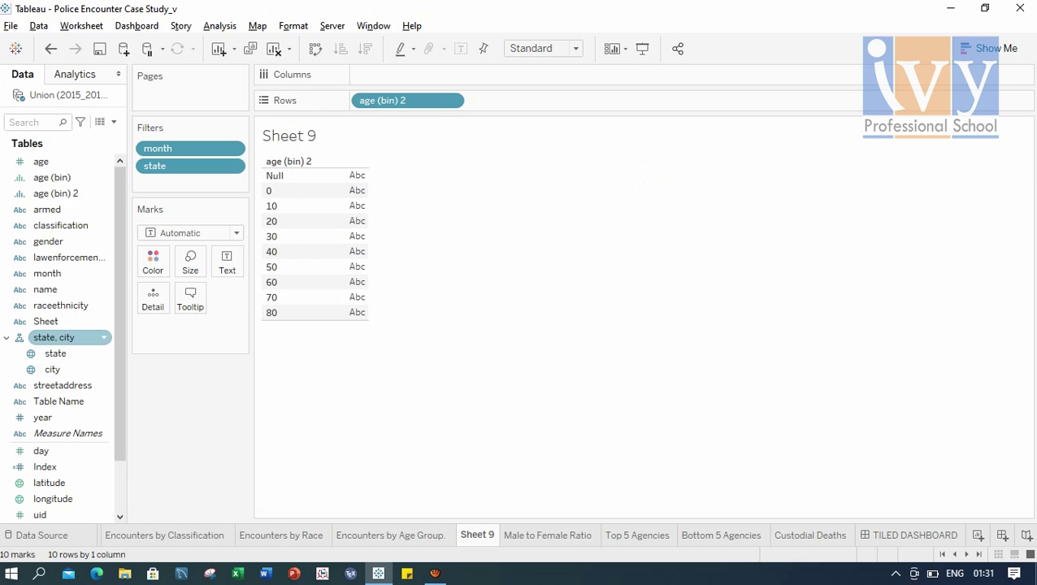
scroll(57, 341, "down", 2)
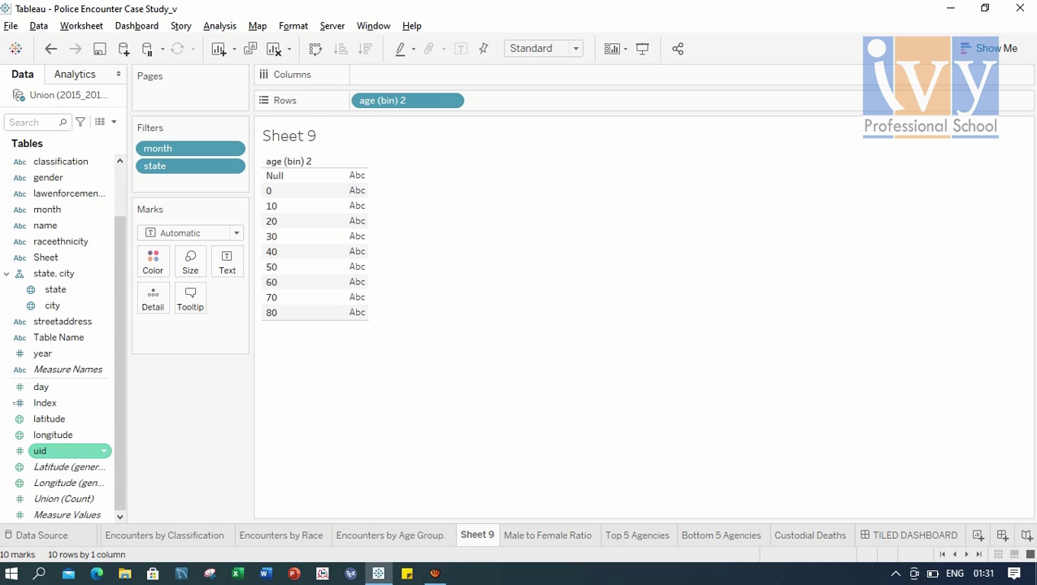
double_click(49, 451)
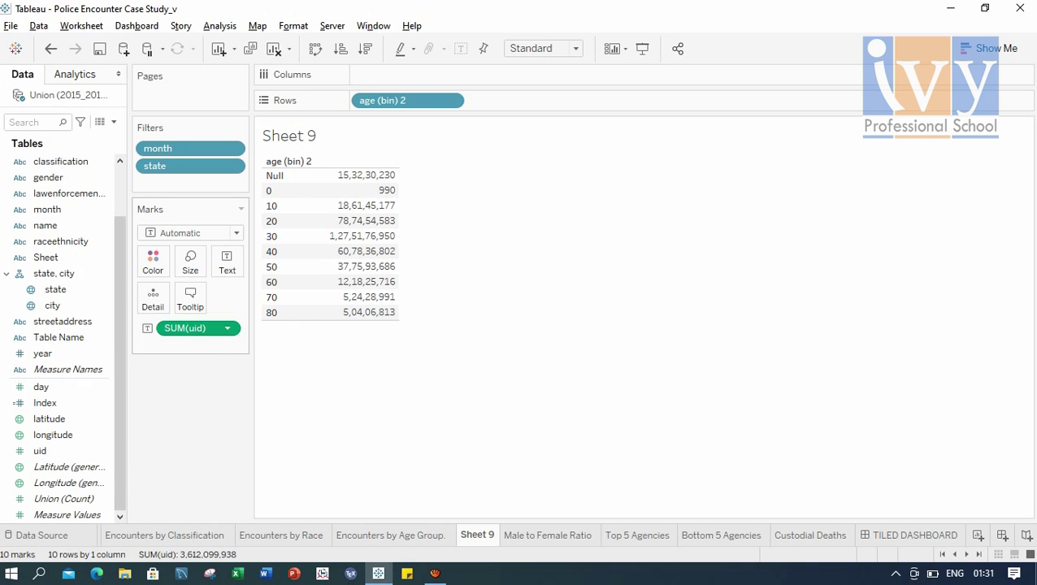
right_click(171, 327)
mouse_move(244, 446)
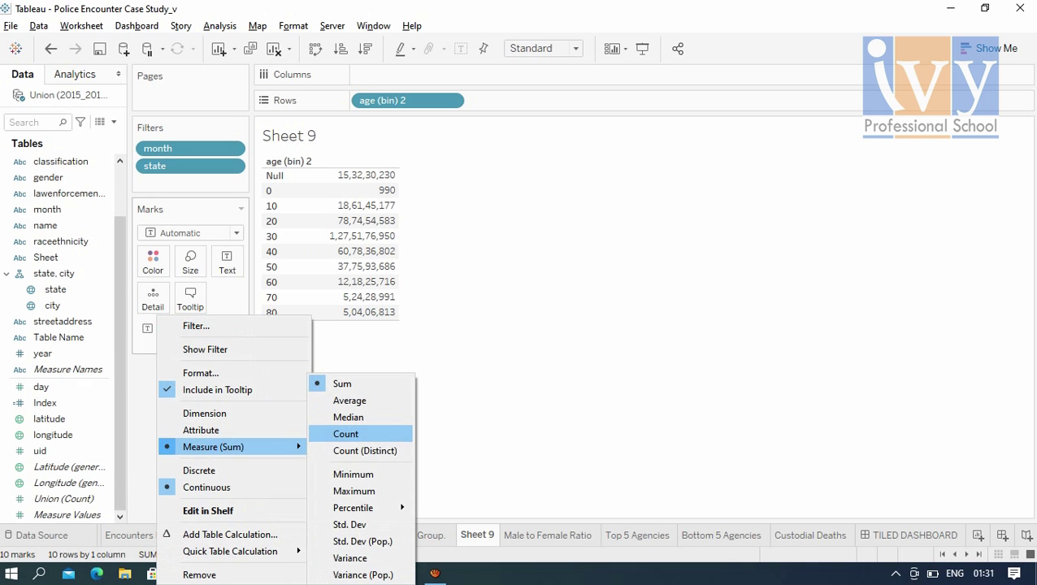
left_click(350, 433)
right_click(162, 327)
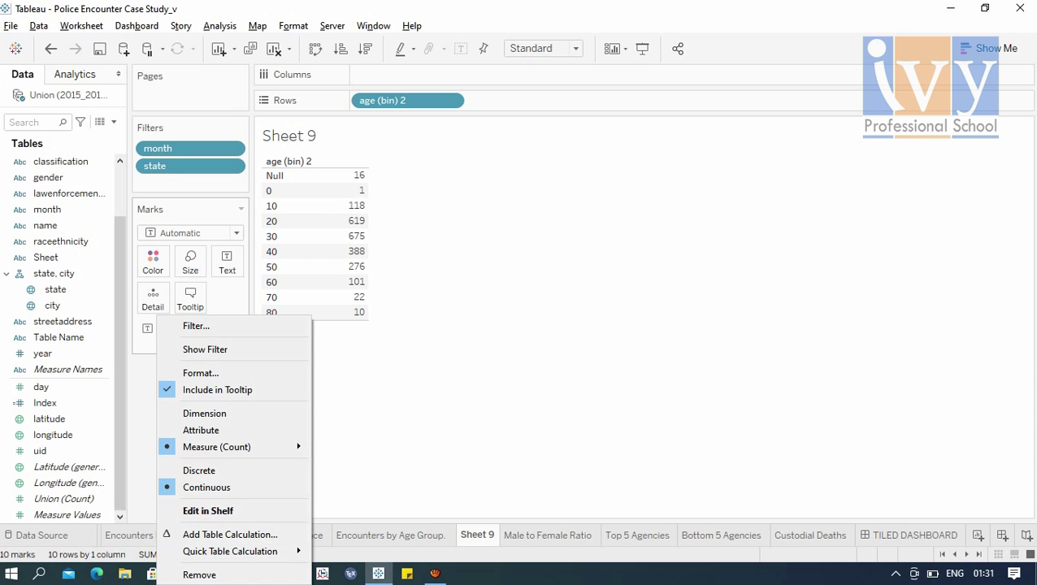
mouse_move(230, 551)
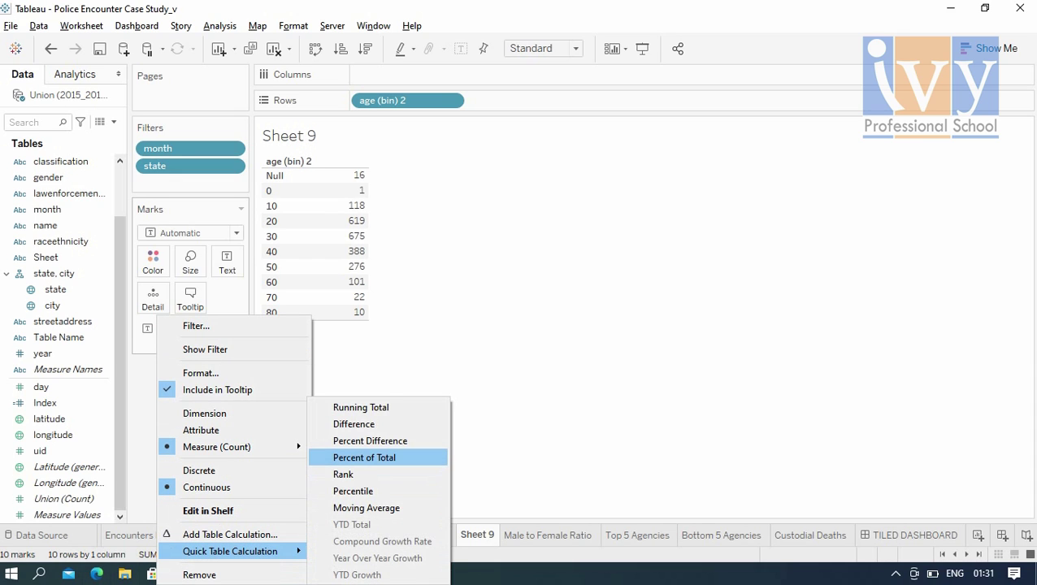
left_click(364, 458)
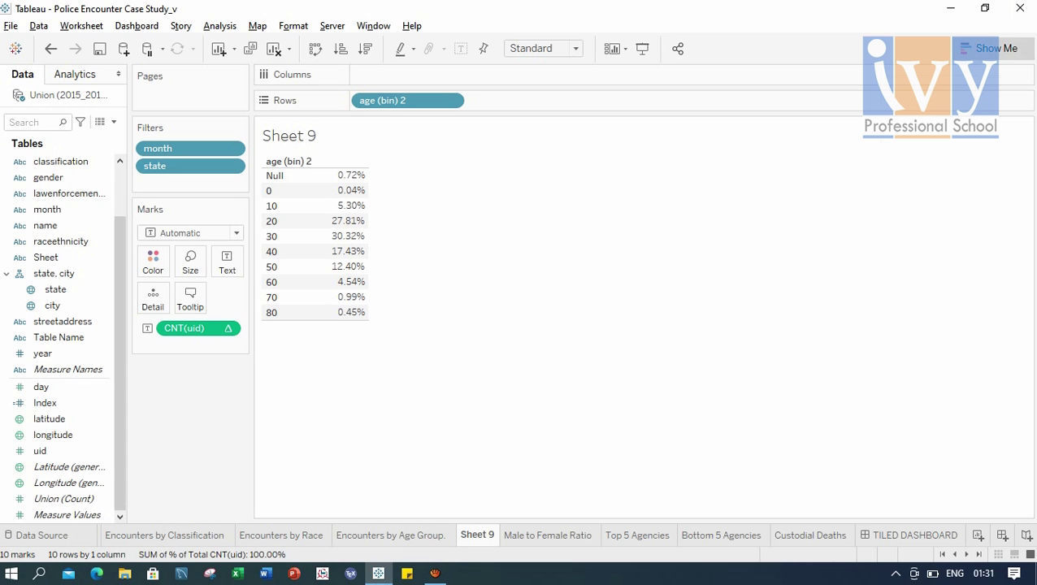
Render it as labelled vertical percent columns, then return to the Encounters by Age Group sheet
left_click(988, 48)
left_click(912, 161)
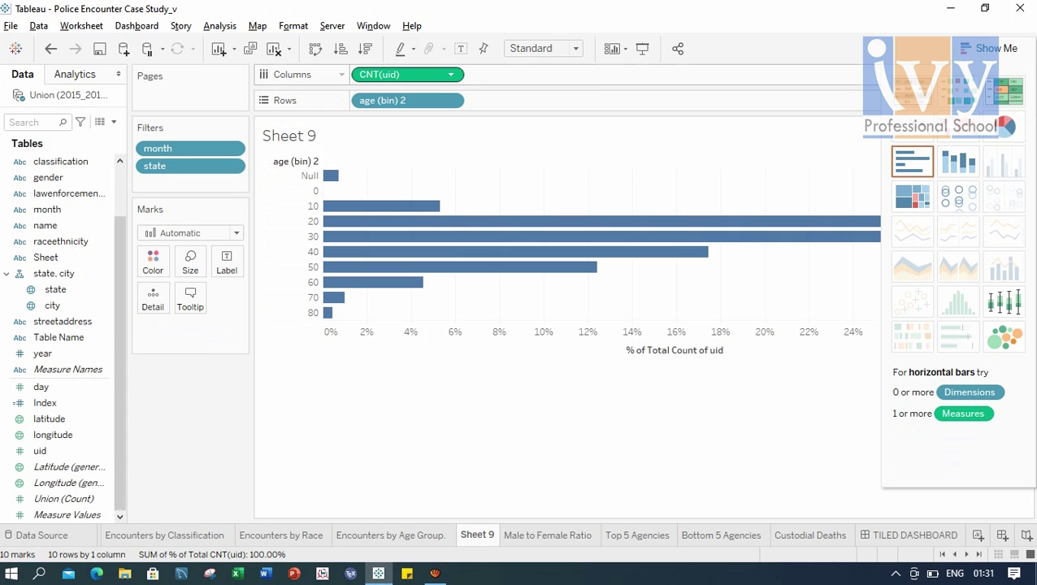
left_click(316, 49)
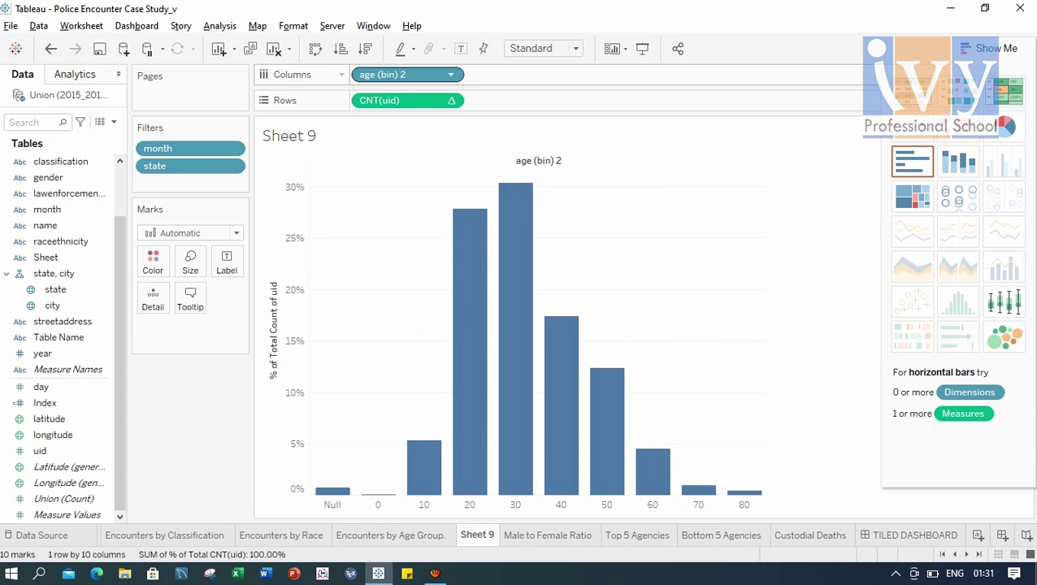
left_click(460, 49)
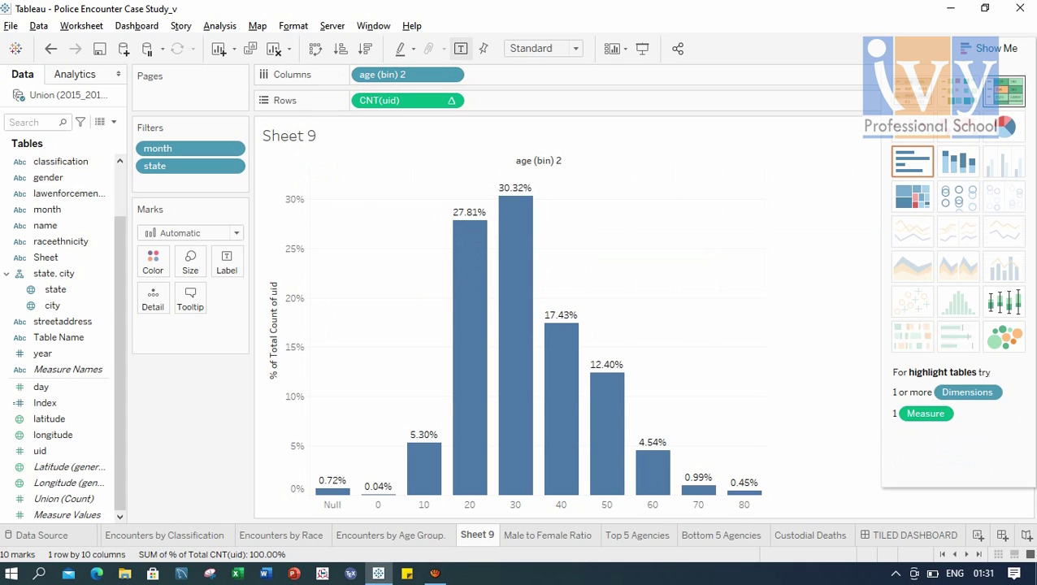
left_click(987, 48)
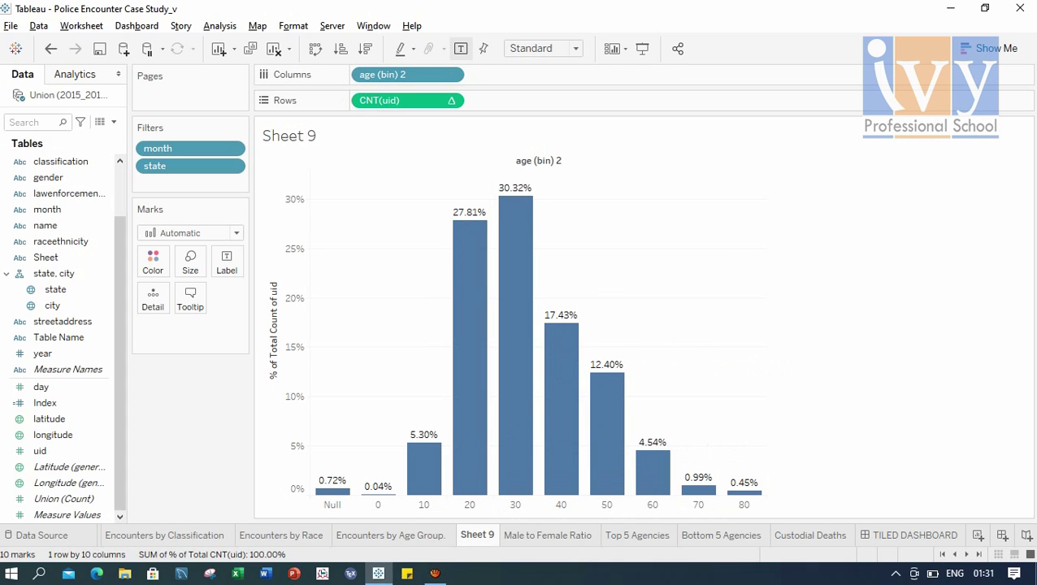
left_click(391, 535)
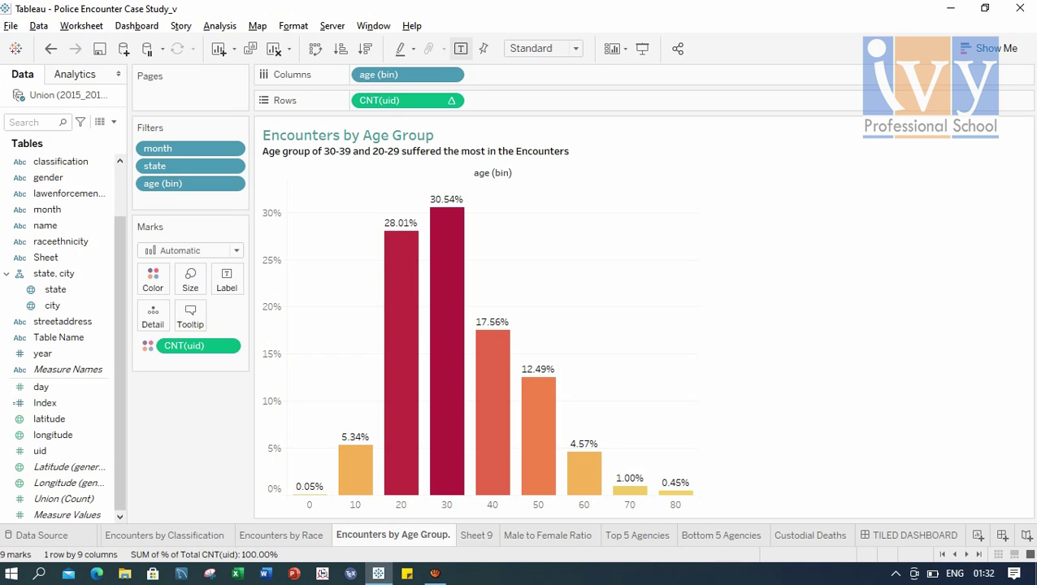
Browse the Male to Female Ratio, Top 5 Agencies and Bottom 5 Agencies sheets to reach Custodial Deaths
left_click(548, 535)
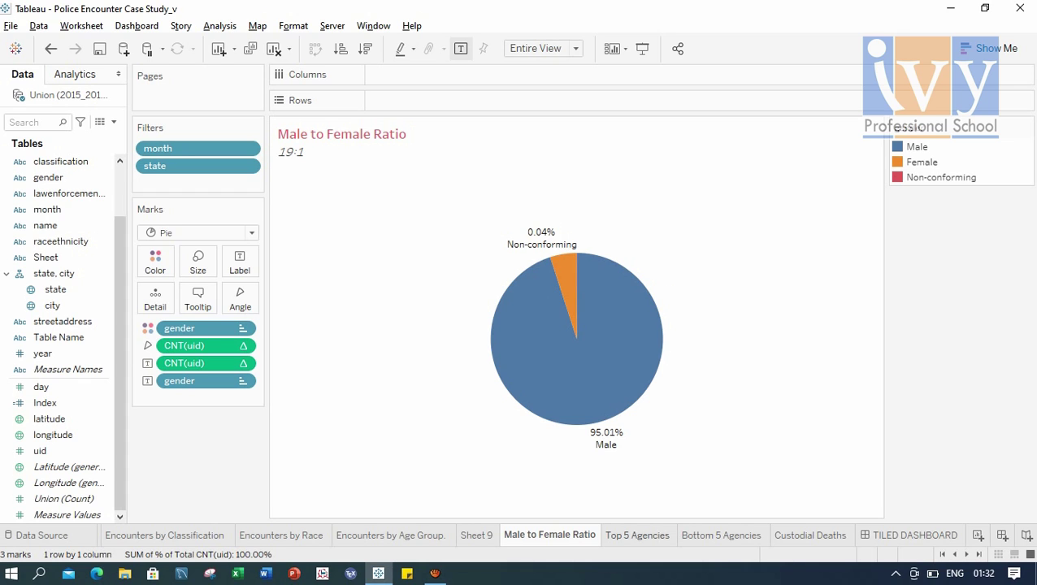
left_click(638, 535)
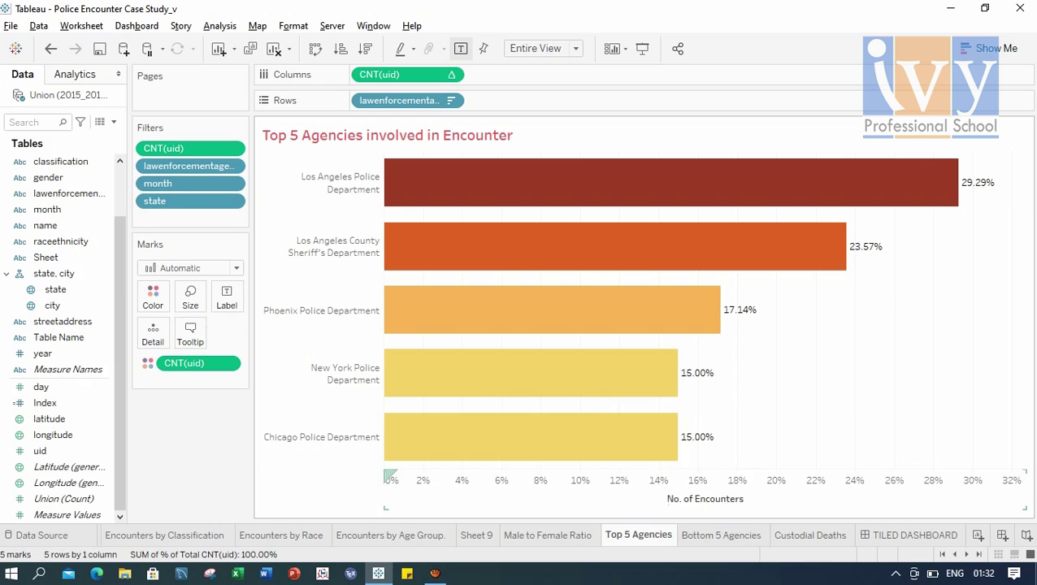
mouse_move(569, 192)
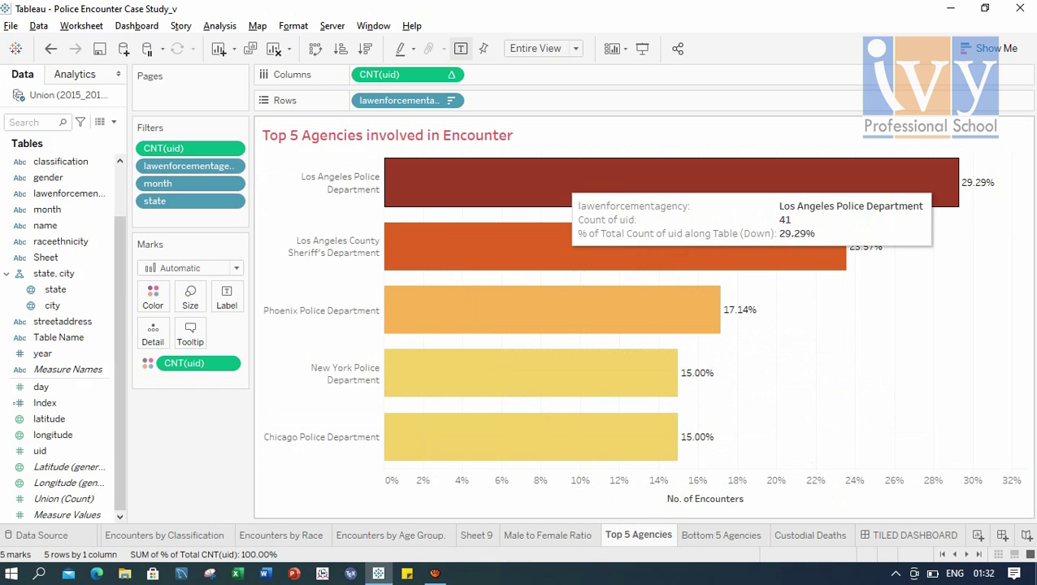
key("ctrl+Tab")
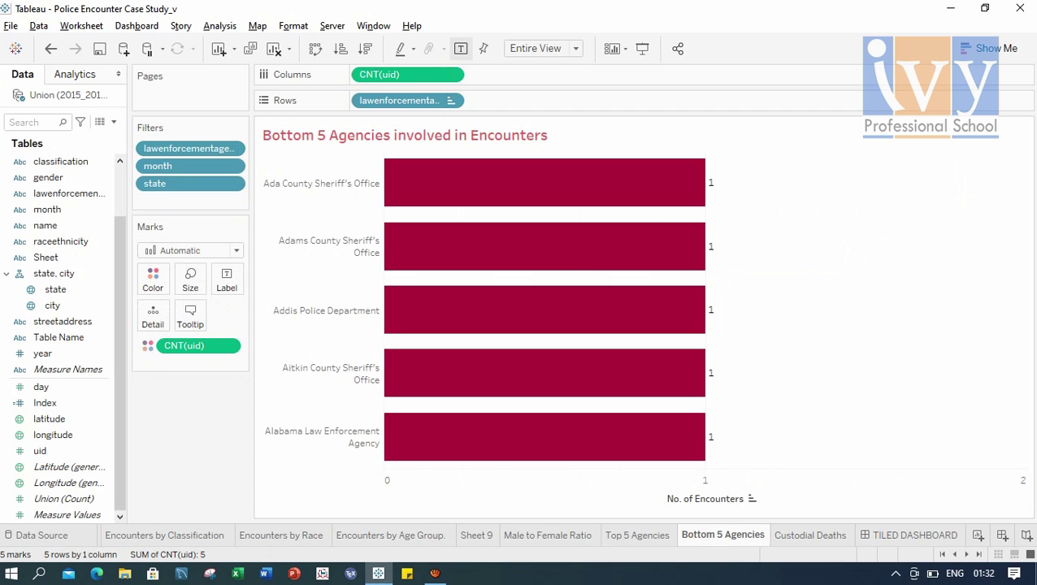
key("ctrl+Tab")
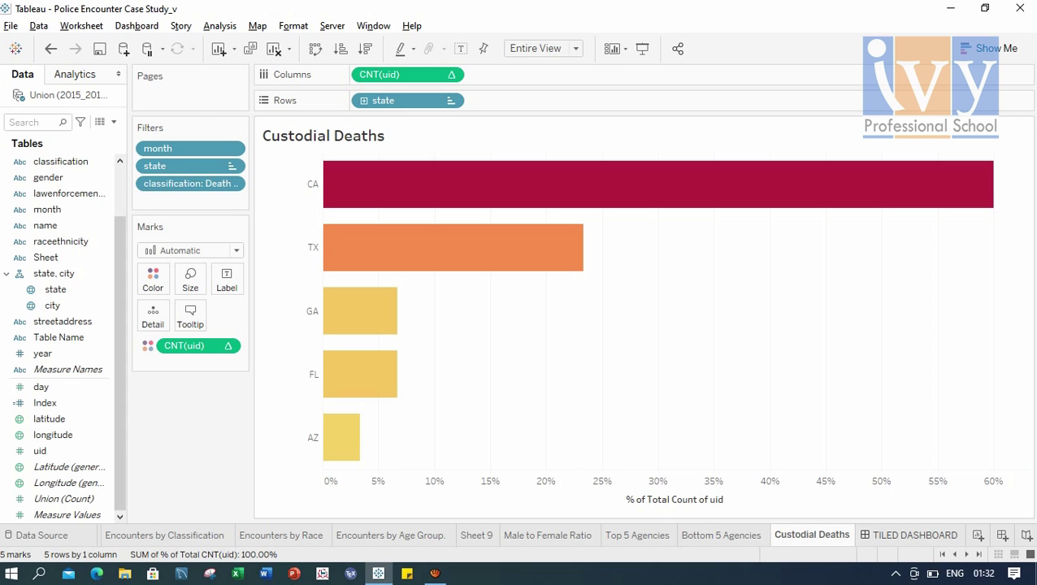
Open the TILED DASHBOARD and select its title area and the Encounters by Location map
left_click(910, 534)
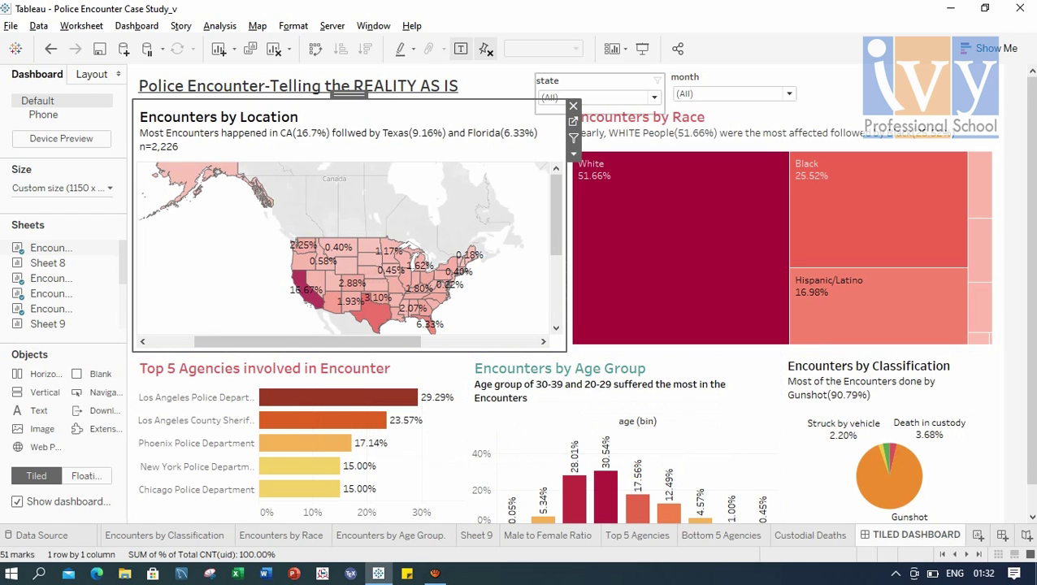
left_click(520, 81)
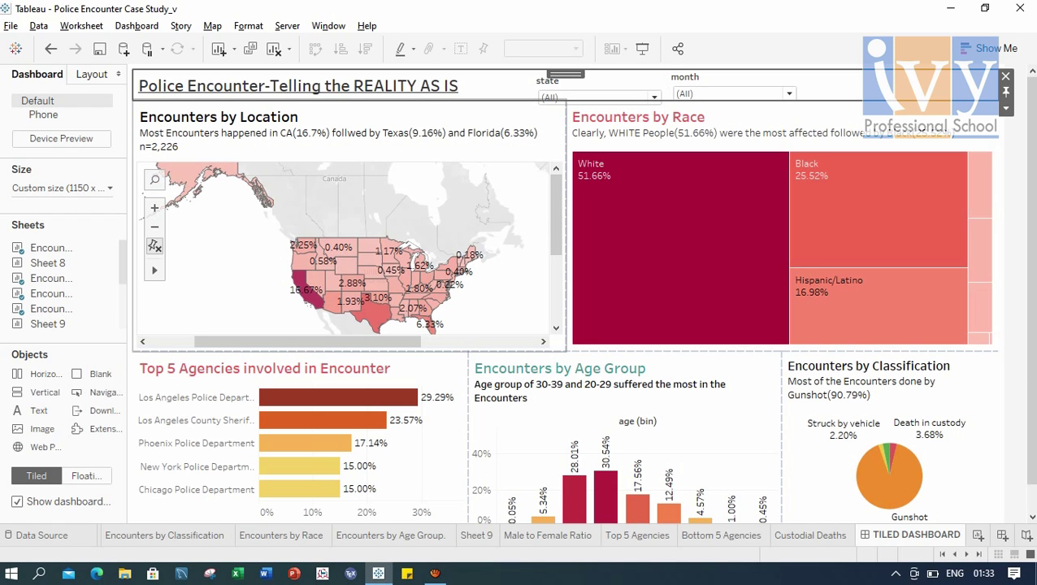
left_click(488, 154)
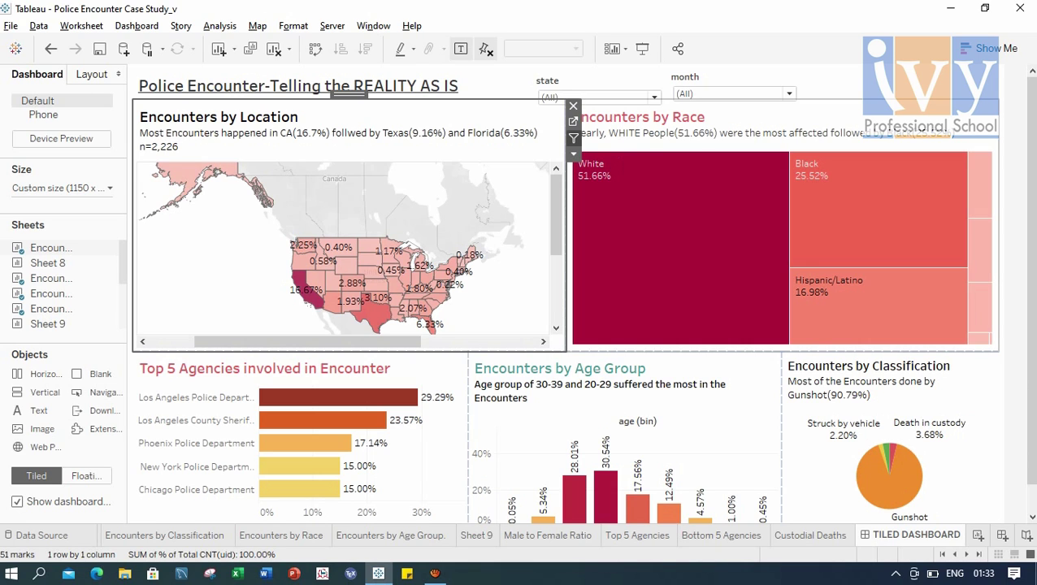
left_click(574, 138)
Test the map filter by selecting California, then clear it to show all states again
left_click(650, 122)
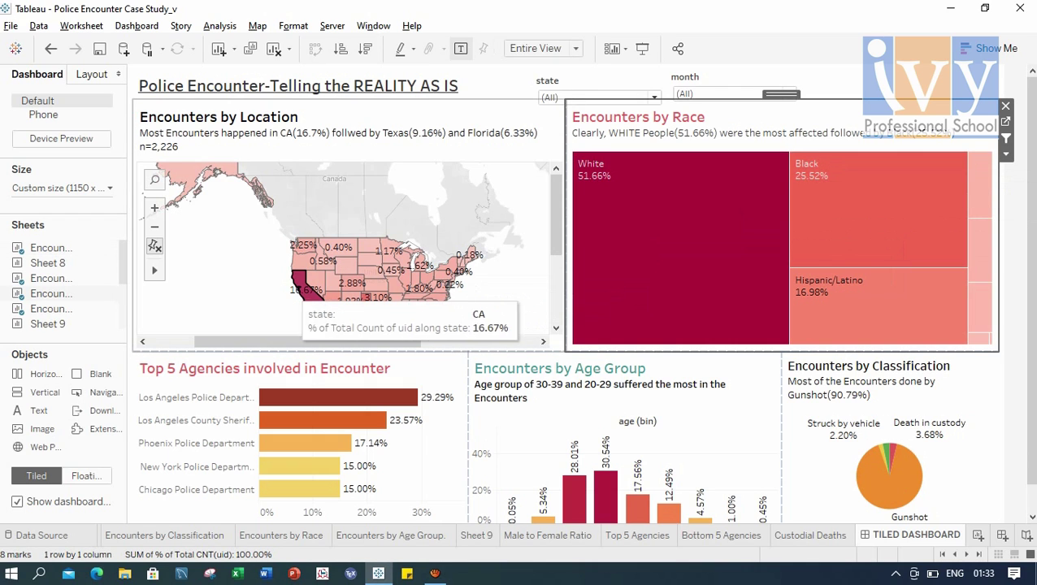
left_click(306, 297)
left_click(307, 299)
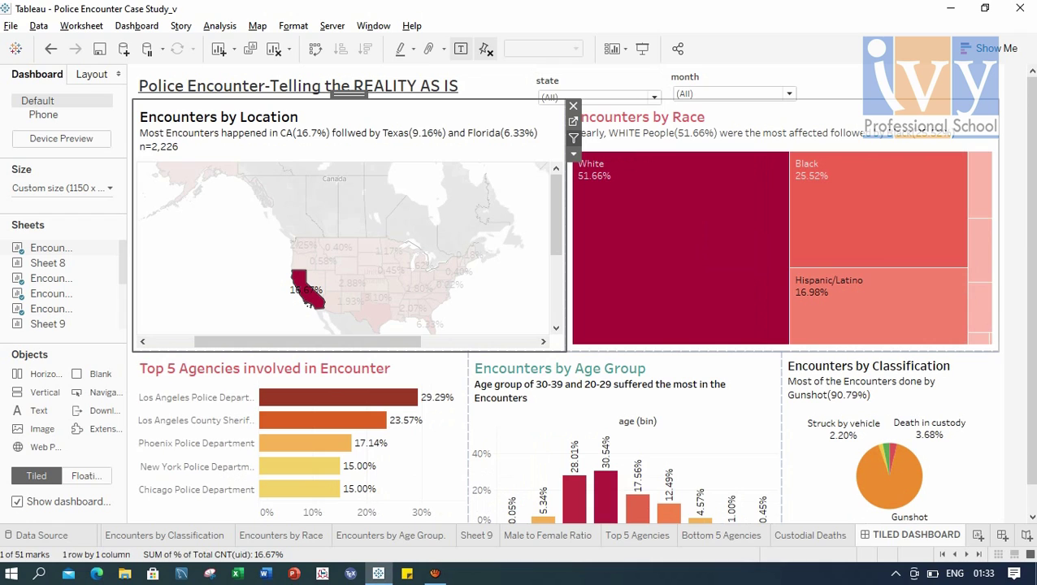
left_click(309, 302)
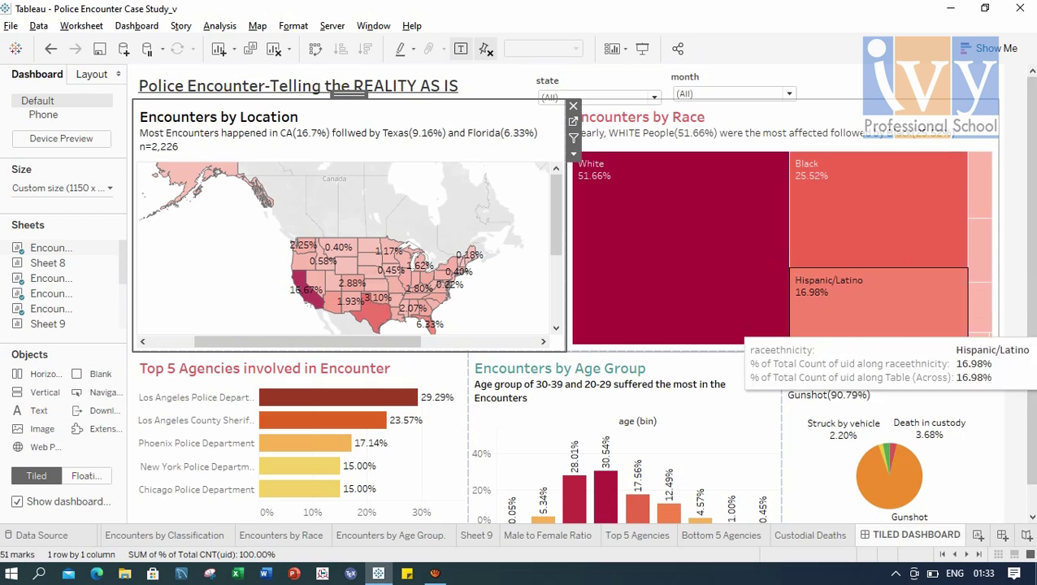
mouse_move(812, 262)
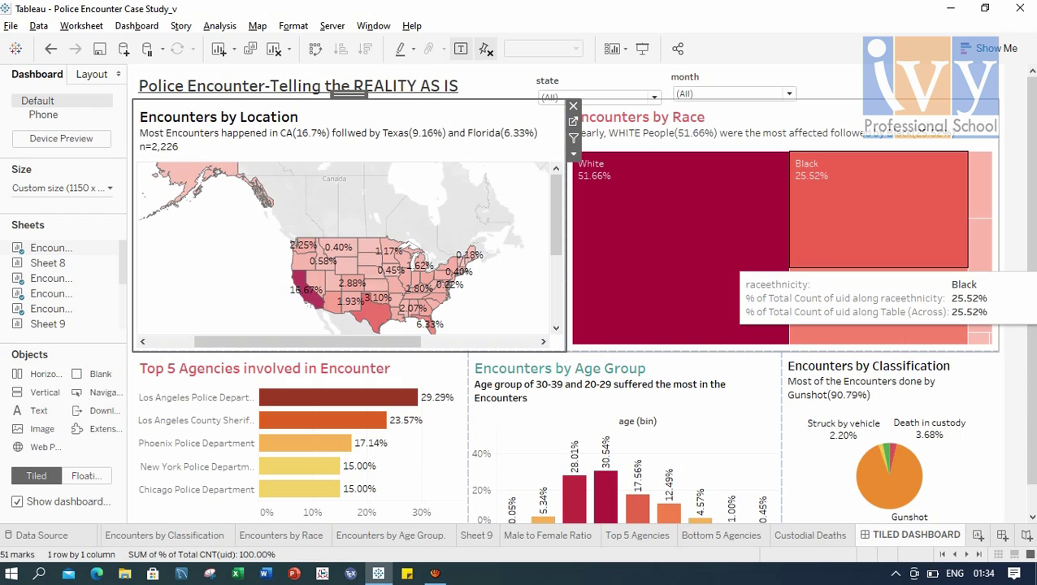
mouse_move(861, 294)
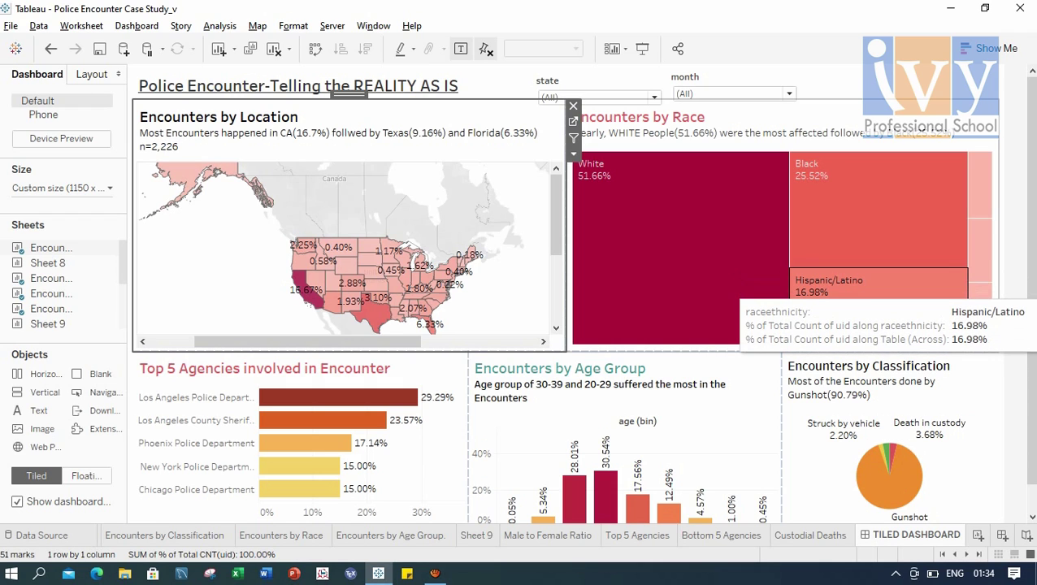